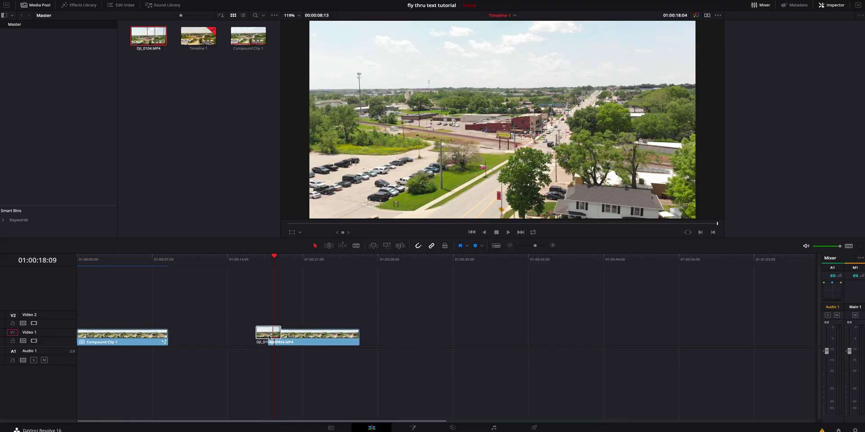
# Step: Drag the timeline playhead to 01:00:21:23 within the DJI_0104.MP4 drone clip
pyautogui.moveTo(283, 261); pyautogui.dragTo(314, 268)
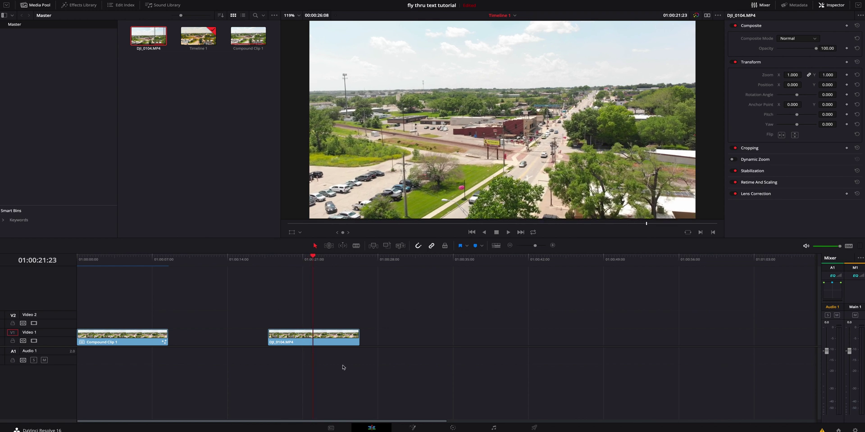
# Step: On the Color page, bring up the Tracker palette and scrub its playhead back to the clip start
pyautogui.click(447, 428)
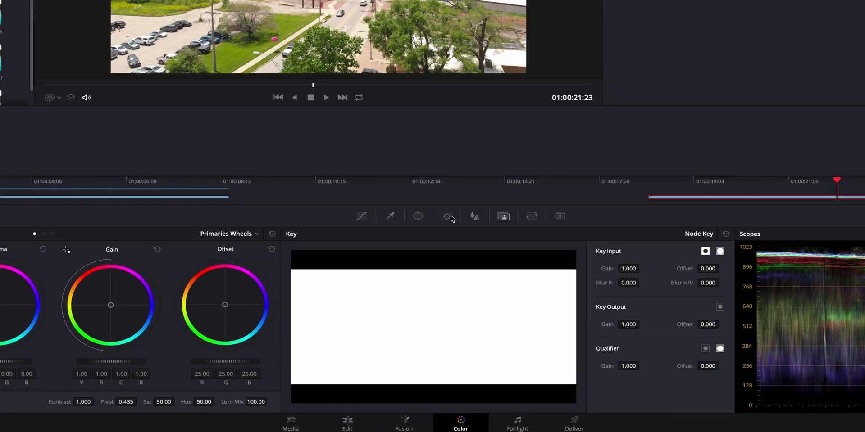
pyautogui.click(443, 285)
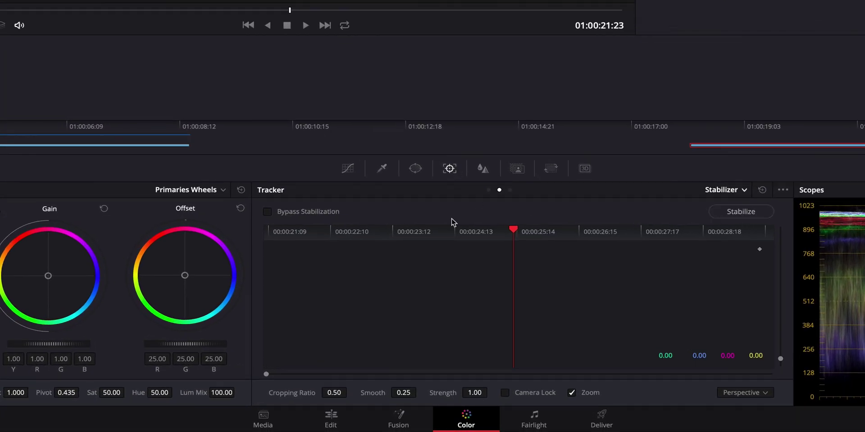
pyautogui.moveTo(314, 233); pyautogui.dragTo(232, 238)
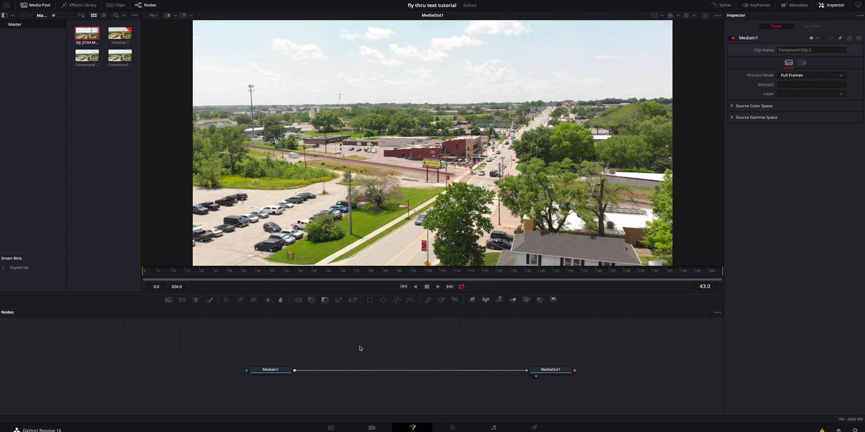
# Step: Add a Camera Tracker node after MediaIn1 using the tool search for 'camera Tracker'
pyautogui.click(279, 371)
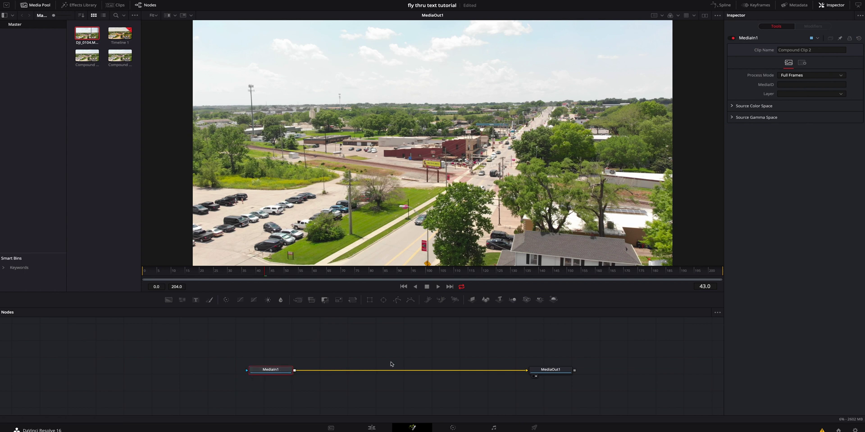
pyautogui.hotkey('shift', 'space')
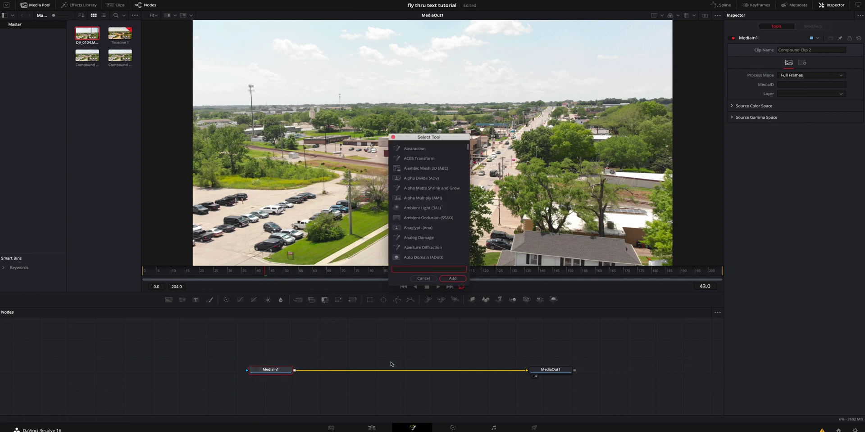
pyautogui.write('camera')
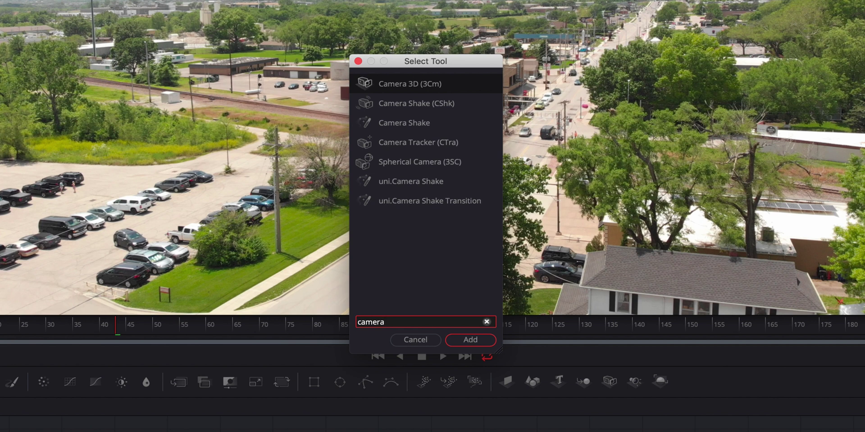
pyautogui.write(' Tracker')
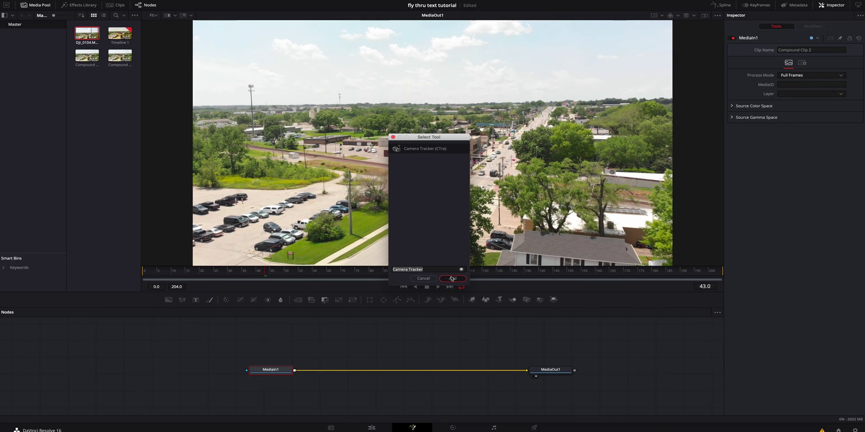
pyautogui.click(459, 343)
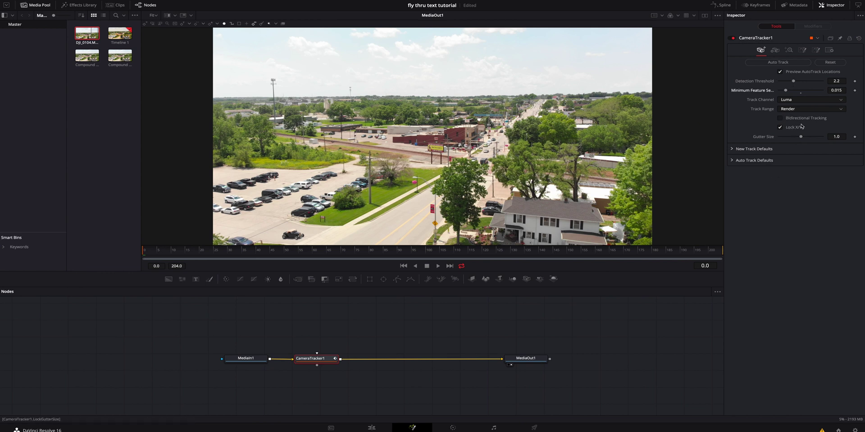
# Step: Auto Track features on CameraTracker1, then Solve the camera from the Solve tab
pyautogui.click(796, 64)
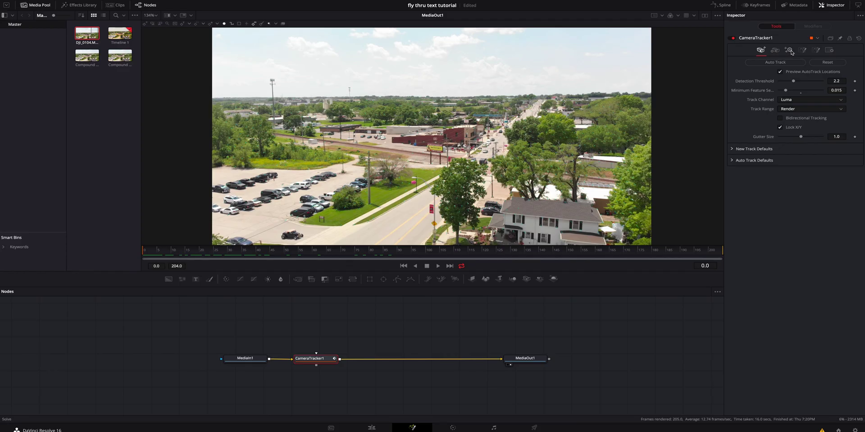
pyautogui.click(789, 51)
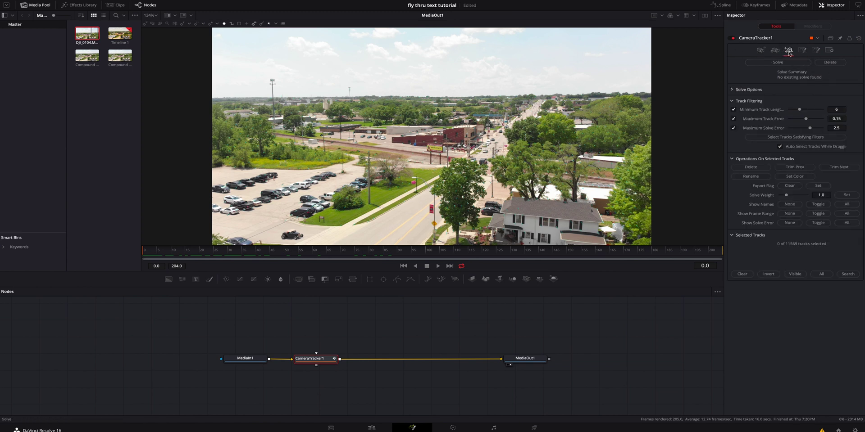
pyautogui.click(789, 63)
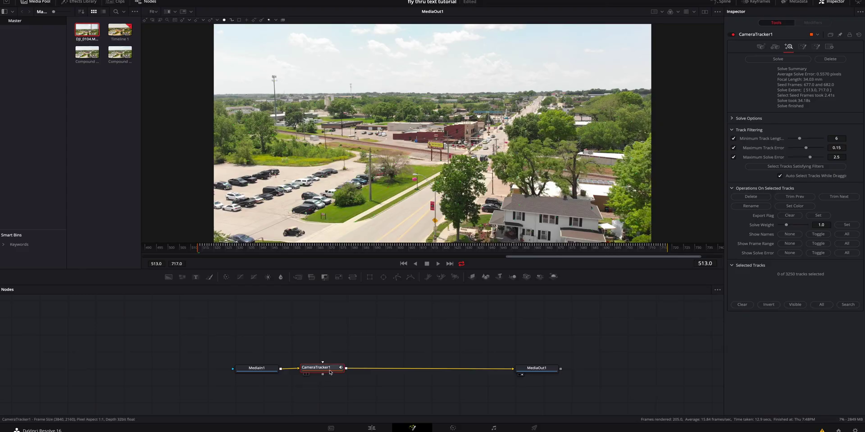
# Step: Add a Merge3D node below CameraTracker1 and feed it CameraTracker1's 3D output
pyautogui.hotkey('shift', 'space')
pyautogui.write('Camera Tracker')
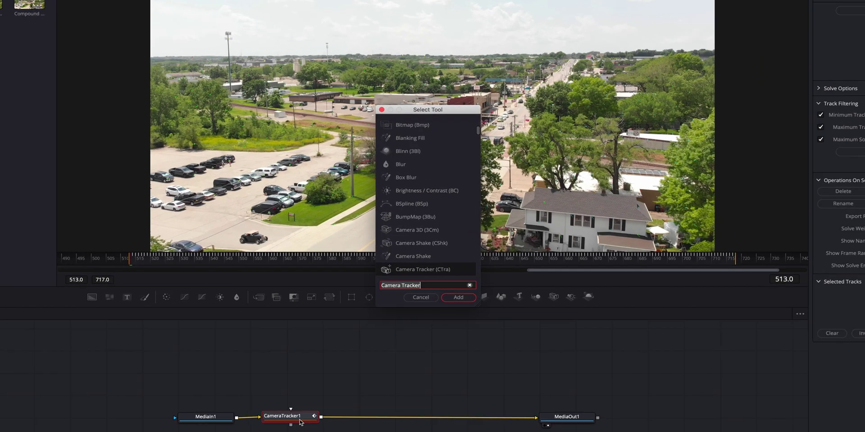
pyautogui.write('merge')
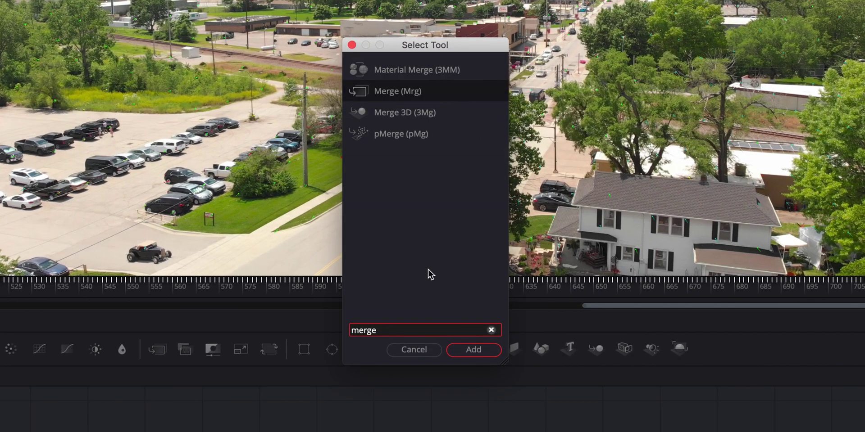
pyautogui.write(' 3d')
pyautogui.click(481, 351)
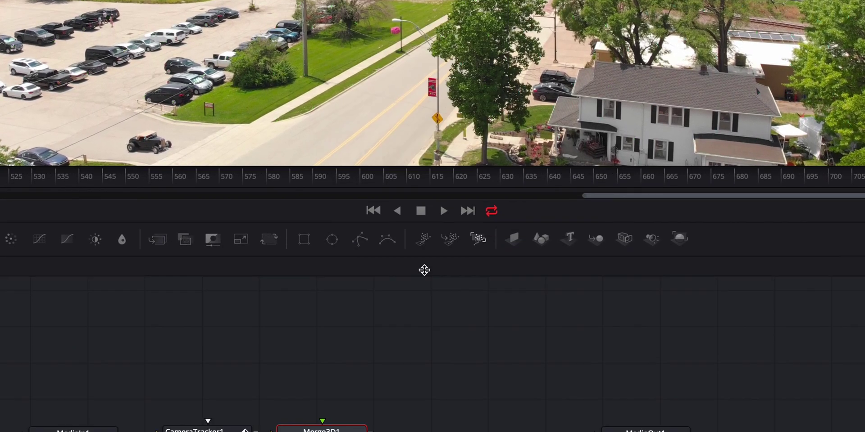
pyautogui.moveTo(298, 337); pyautogui.dragTo(197, 398)
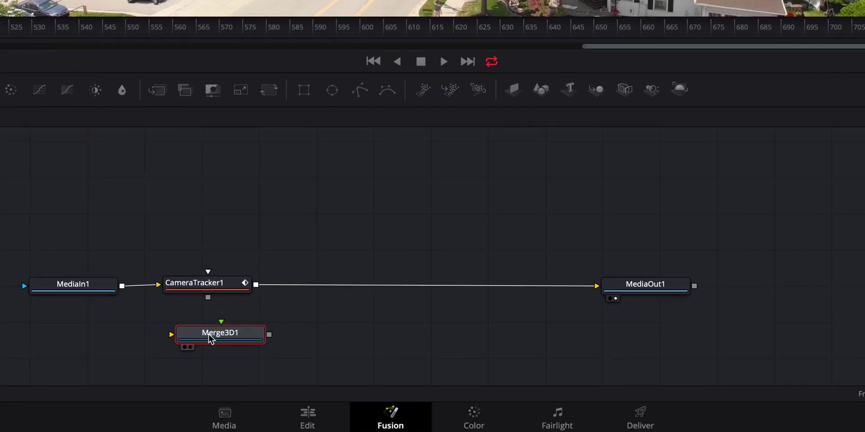
pyautogui.moveTo(208, 297); pyautogui.dragTo(229, 333)
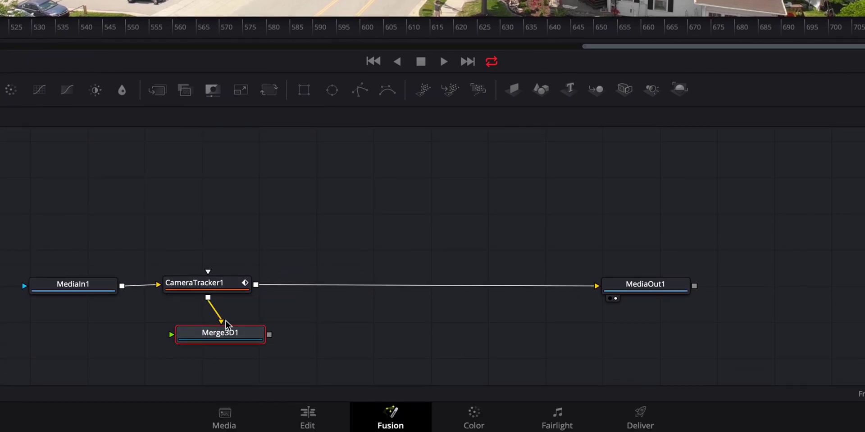
pyautogui.moveTo(57, 220); pyautogui.dragTo(645, 206)
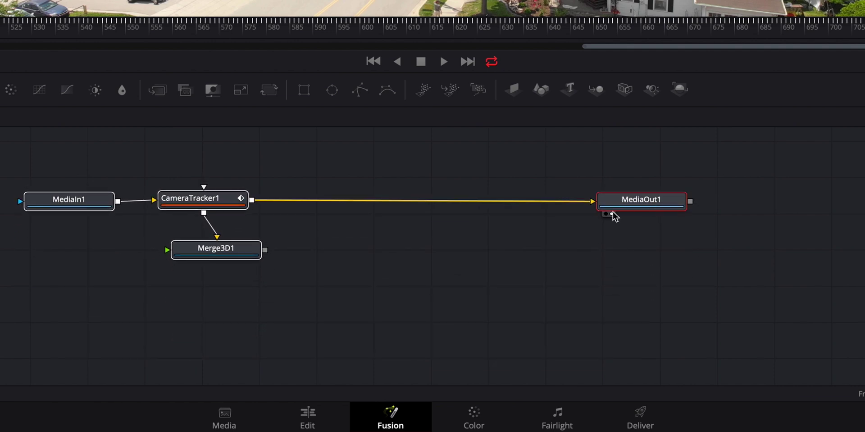
pyautogui.click(418, 283)
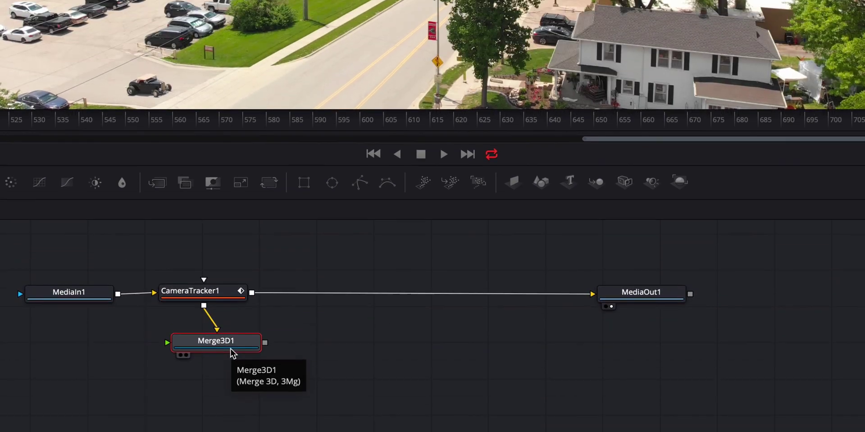
# Step: Add a Text 3D node linked into Merge3D1 and place it below
pyautogui.hotkey('shift', 'space')
pyautogui.write('Merge 3D')
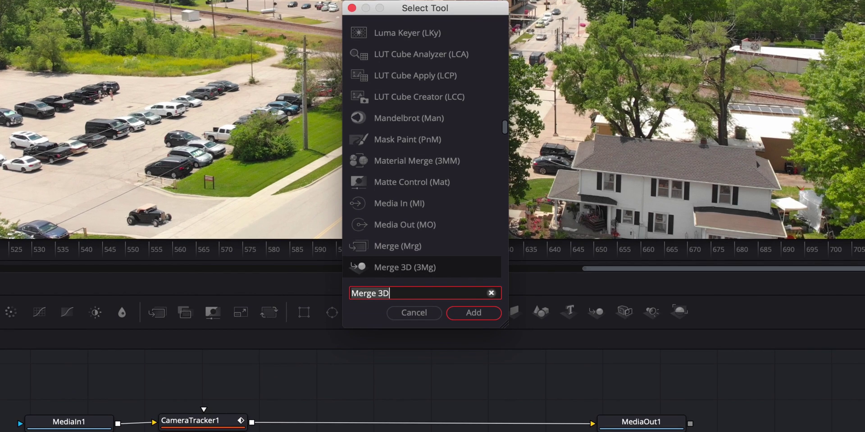
pyautogui.press('BackSpace')
pyautogui.press('BackSpace')
pyautogui.press('BackSpace')
pyautogui.press('BackSpace')
pyautogui.press('BackSpace')
pyautogui.press('BackSpace')
pyautogui.press('BackSpace')
pyautogui.press('BackSpace')
pyautogui.write('text')
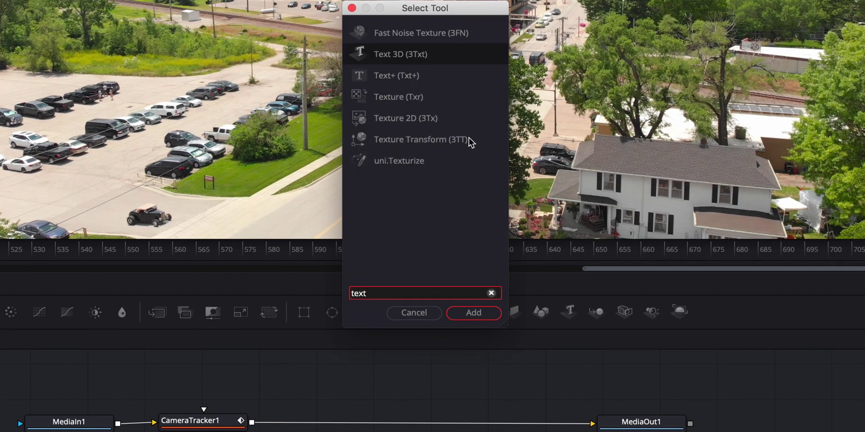
pyautogui.click(445, 58)
pyautogui.click(479, 314)
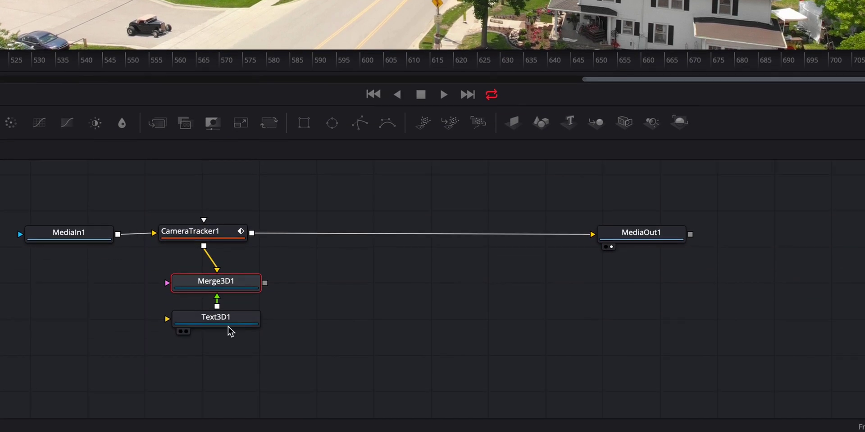
pyautogui.moveTo(228, 332); pyautogui.dragTo(209, 311)
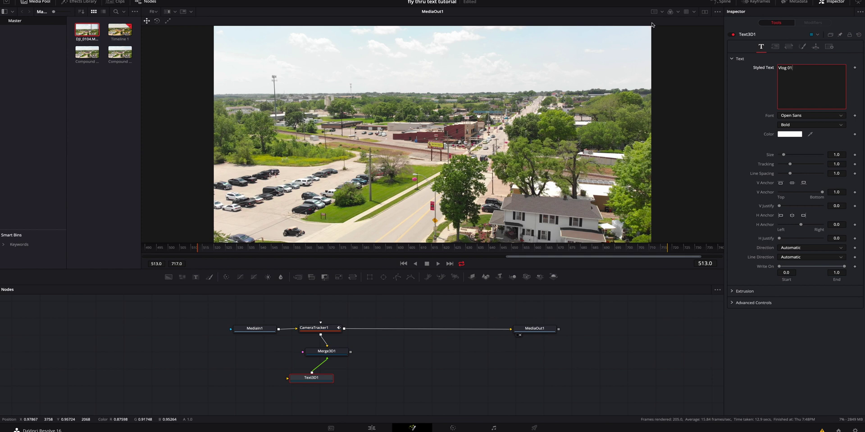
# Step: Switch to two viewers and show Merge3D1's 3D scene in the left viewer
pyautogui.click(704, 13)
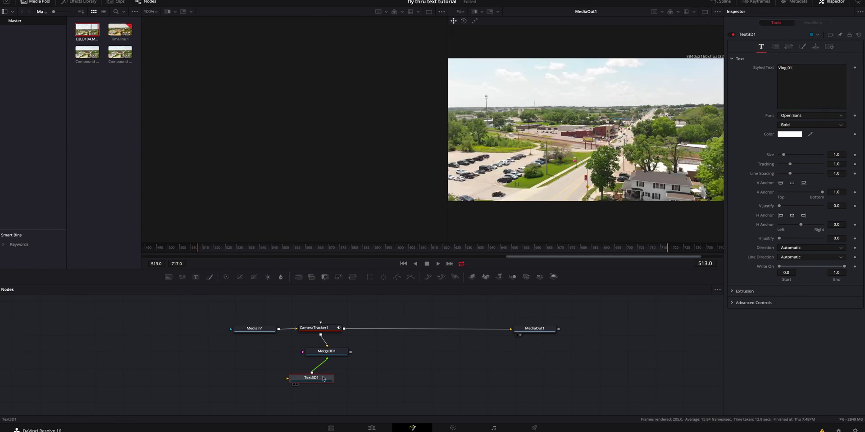
pyautogui.click(332, 353)
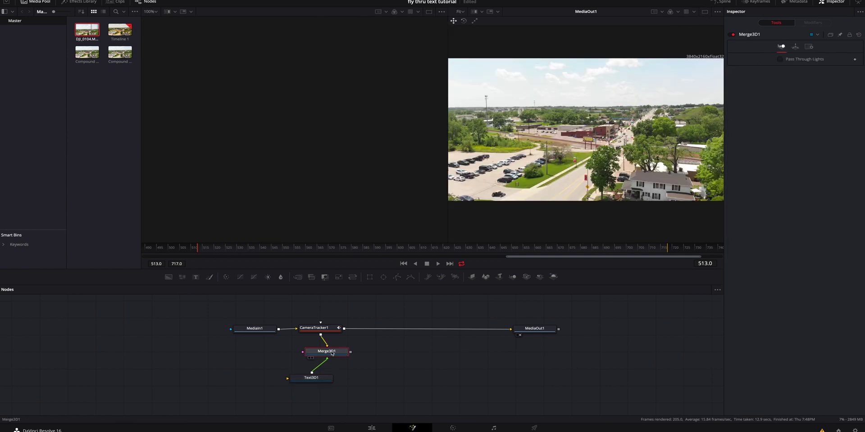
pyautogui.press('1')
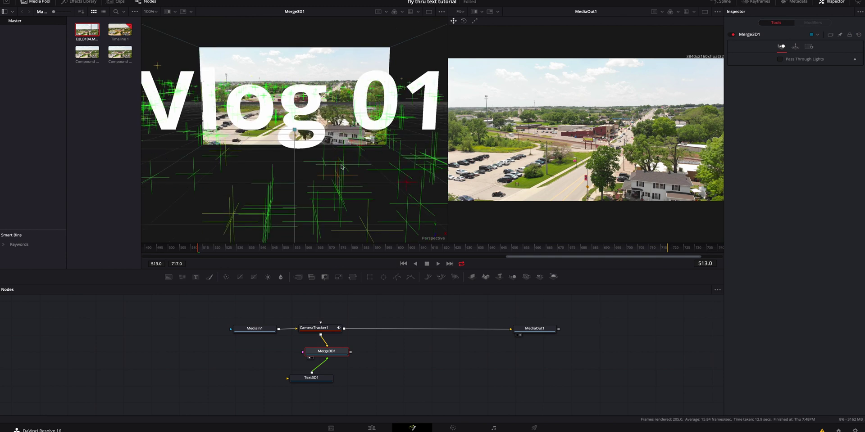
# Step: Zoom the 3D view out and orbit to a flatter angle over the point cloud
pyautogui.scroll(-5, 342, 167)
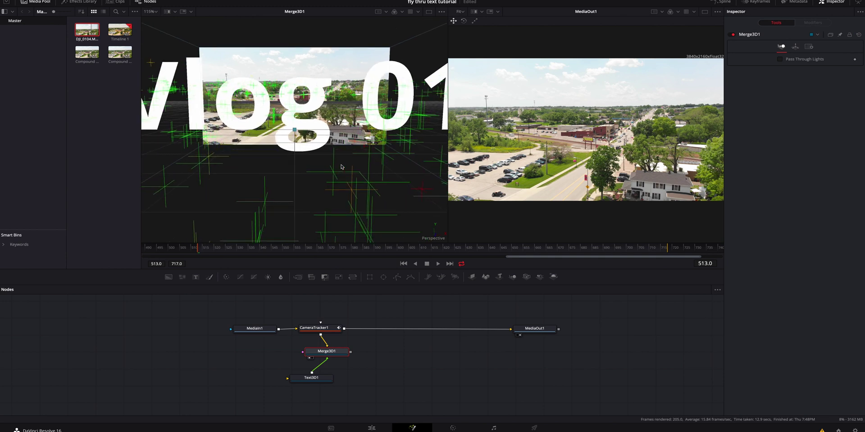
pyautogui.scroll(-8, 341, 167)
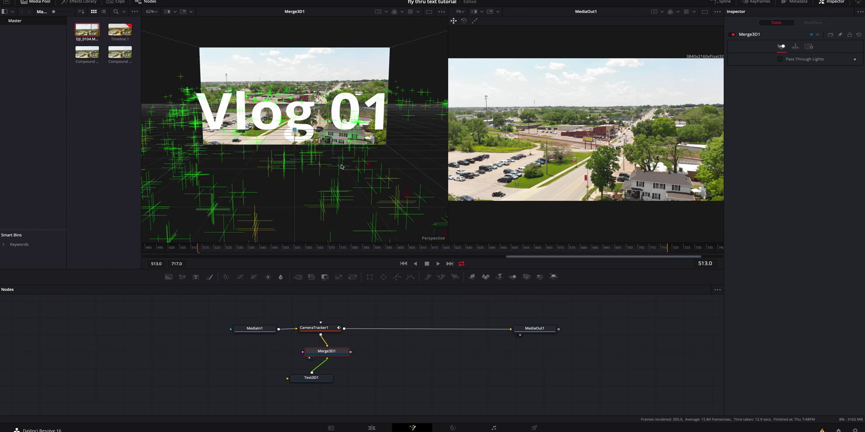
pyautogui.scroll(-3, 341, 167)
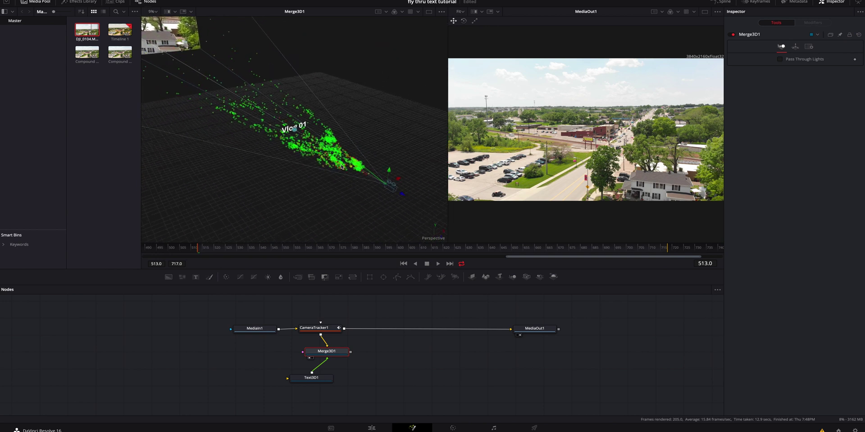
pyautogui.moveTo(341, 167); pyautogui.dragTo(342, 166)
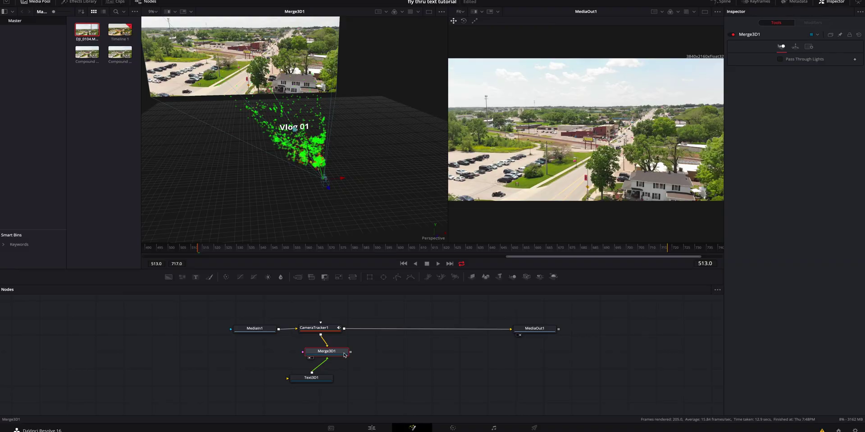
# Step: Add a Renderer 3D node fed by Merge3D1
pyautogui.click(335, 356)
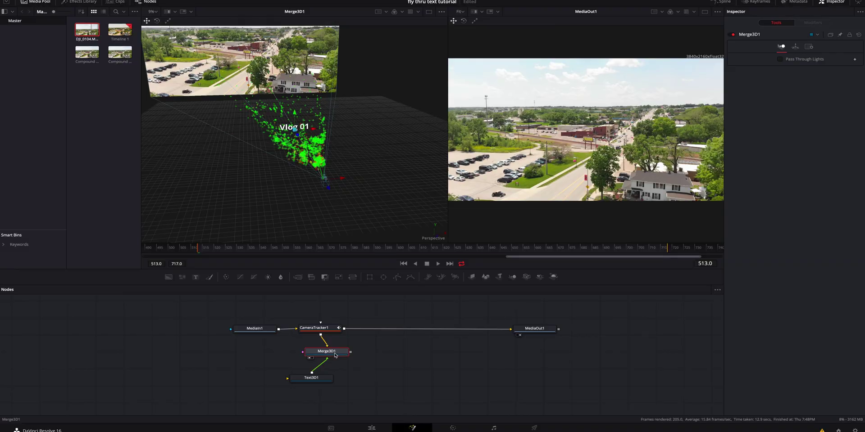
pyautogui.hotkey('shift', 'space')
pyautogui.write('Text 3D')
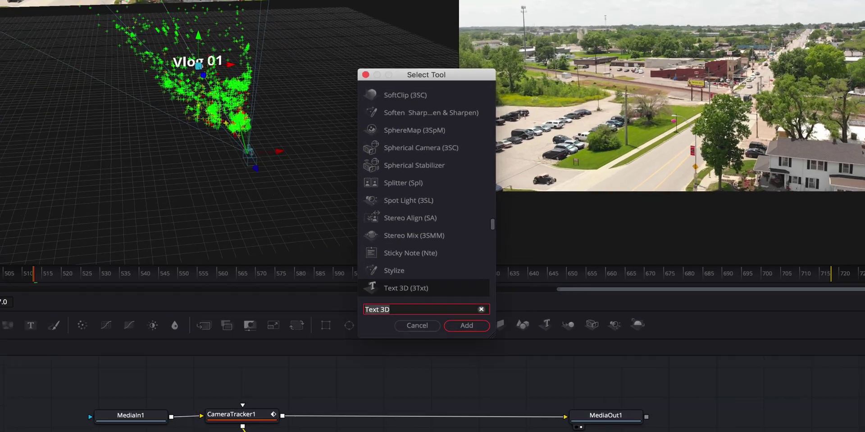
pyautogui.press('BackSpace')
pyautogui.press('BackSpace')
pyautogui.press('BackSpace')
pyautogui.press('BackSpace')
pyautogui.press('BackSpace')
pyautogui.press('BackSpace')
pyautogui.press('BackSpace')
pyautogui.write('render')
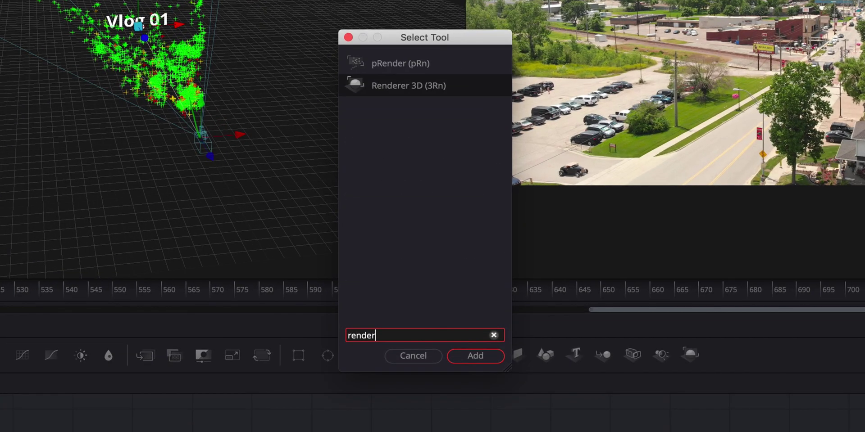
pyautogui.click(449, 90)
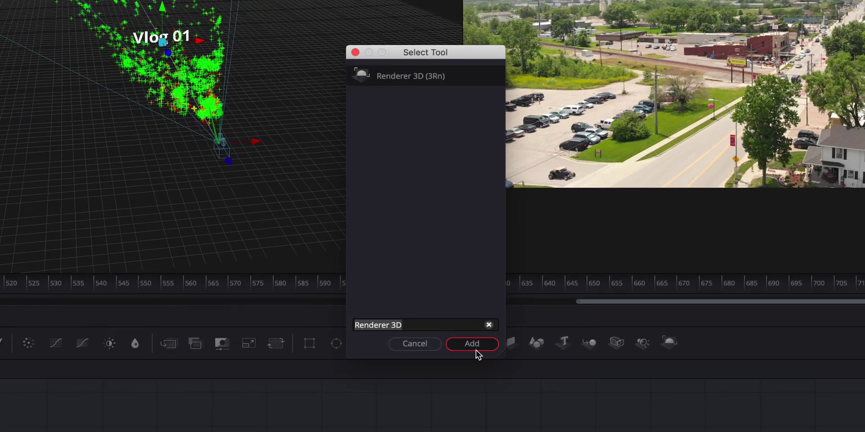
pyautogui.click(478, 358)
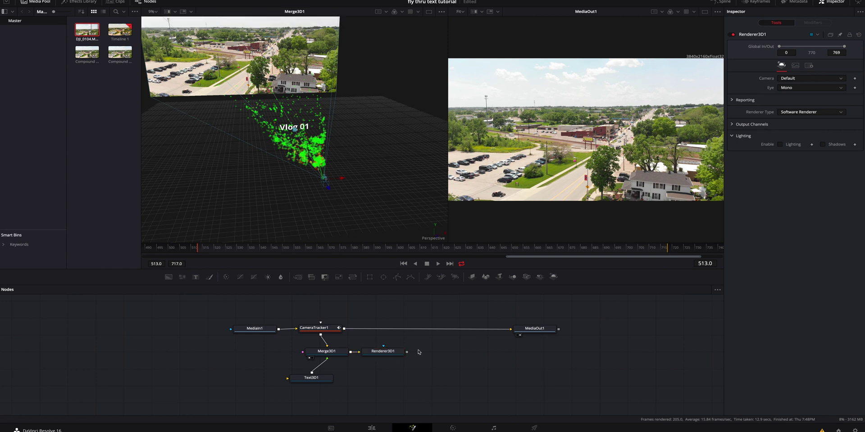
# Step: Add a 2D Merge node to the graph
pyautogui.hotkey('shift', 'space')
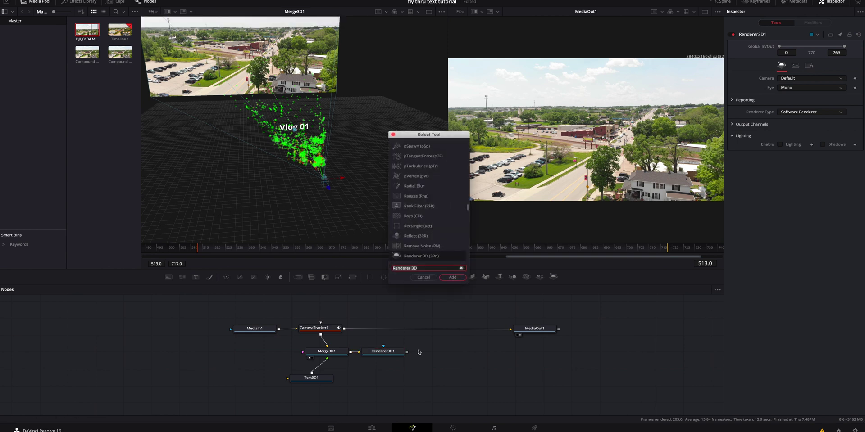
pyautogui.write('merge')
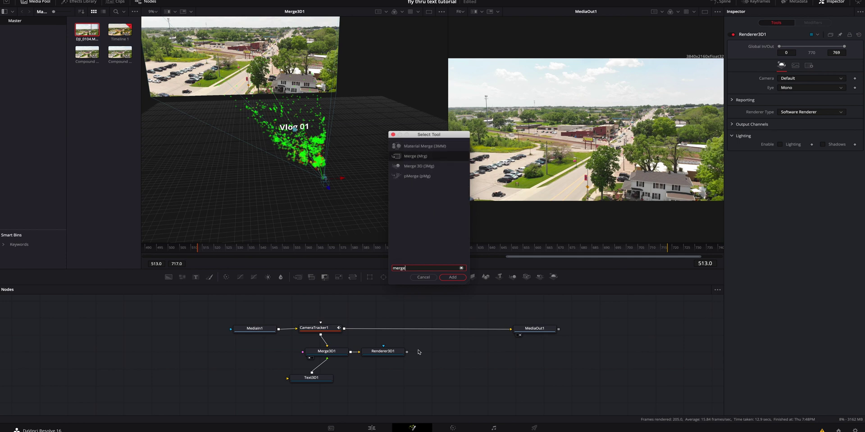
pyautogui.click(452, 156)
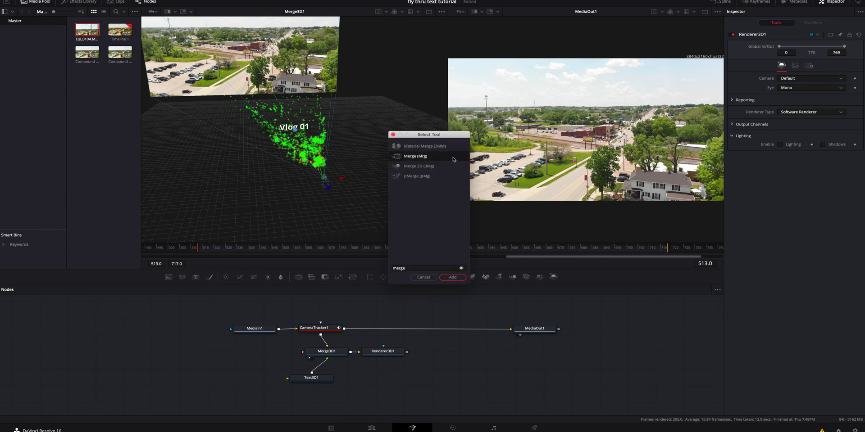
pyautogui.click(459, 277)
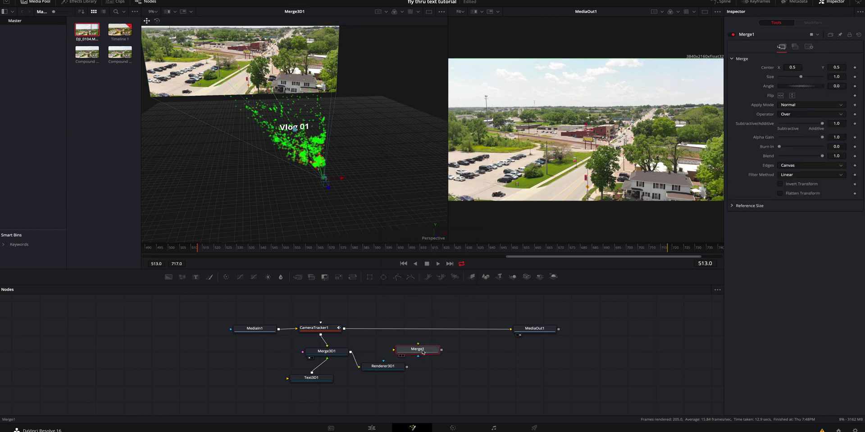
# Step: Put Merge1 between CameraTracker1 and MediaOut1 with Renderer3D1 as foreground, then grid-align all nodes
pyautogui.moveTo(422, 353); pyautogui.dragTo(406, 331)
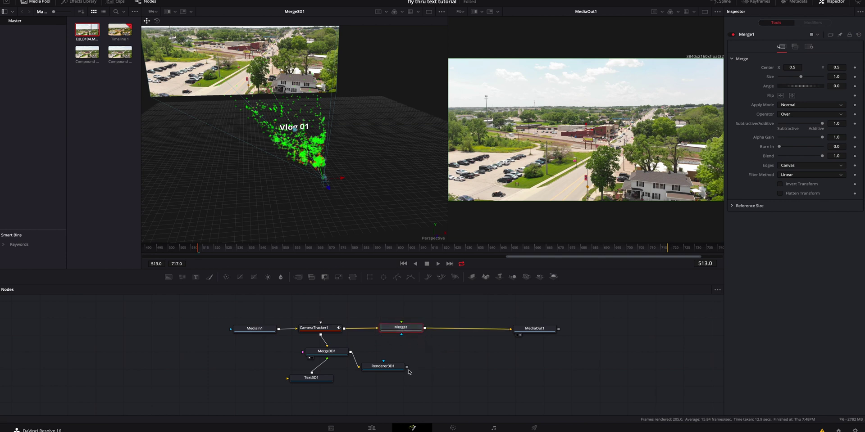
pyautogui.moveTo(407, 368); pyautogui.dragTo(407, 333)
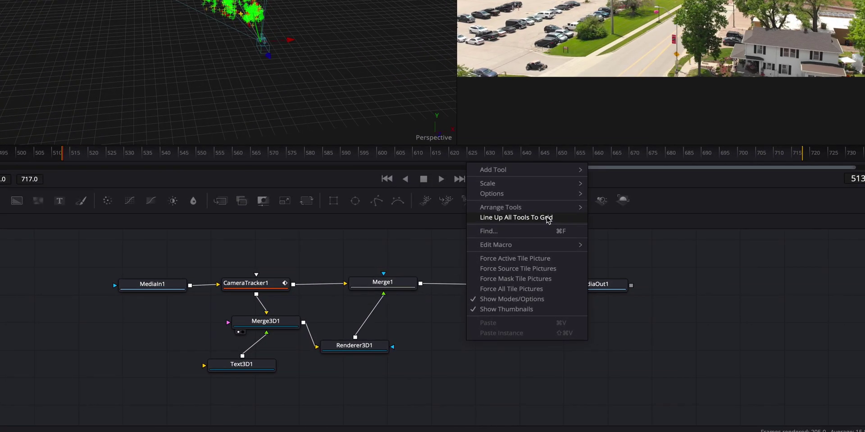
pyautogui.click(548, 219)
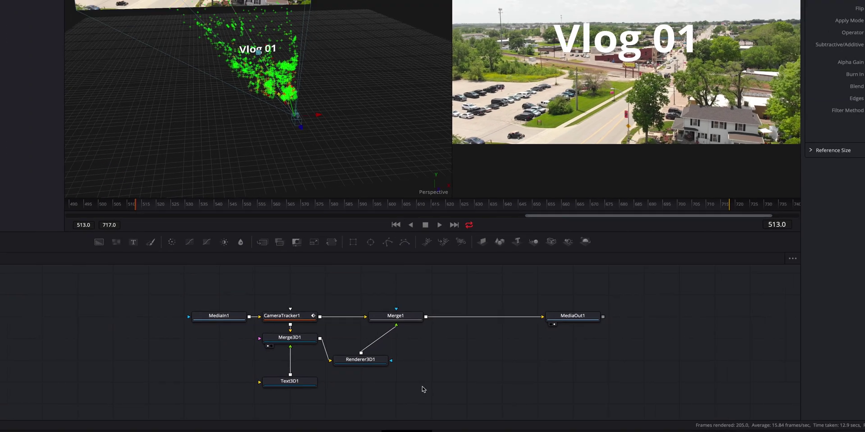
# Step: Set Text3D1's Extrusion Depth to 0.0205 in the Extrusion section
pyautogui.click(290, 381)
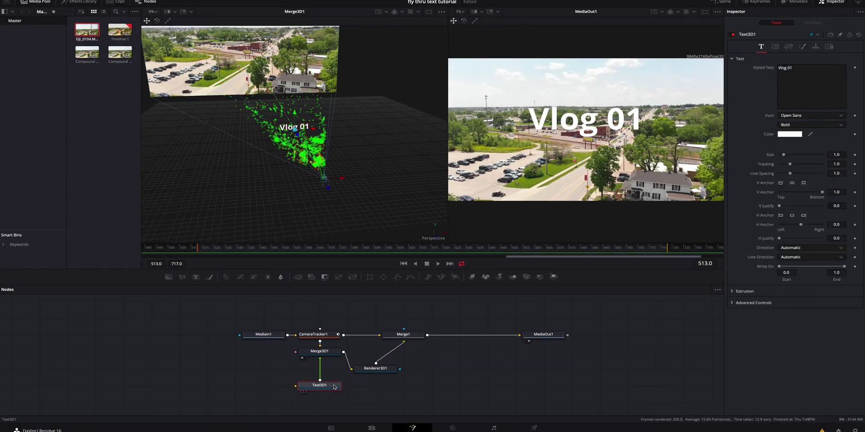
pyautogui.click(732, 292)
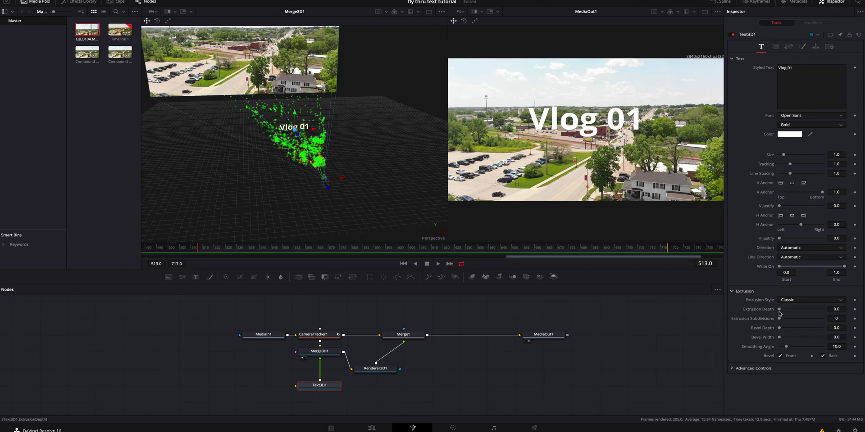
pyautogui.moveTo(780, 311); pyautogui.dragTo(784, 313)
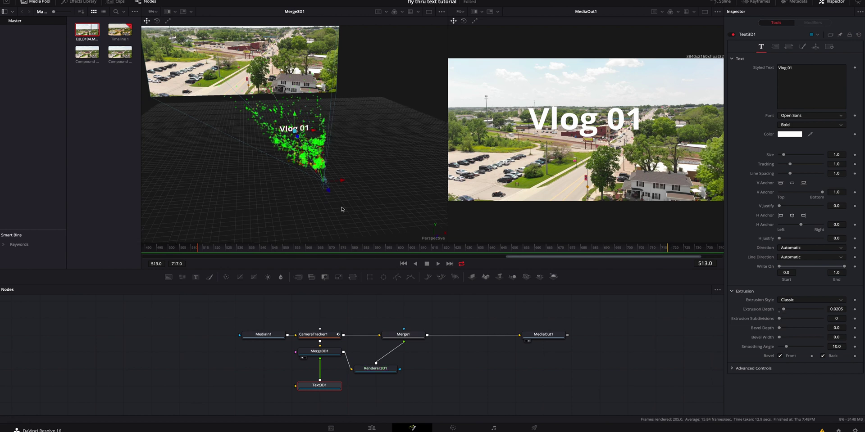
# Step: Move the Vlog 01 text down and left in the 3D viewer so it fits mid-shot
pyautogui.moveTo(300, 132)
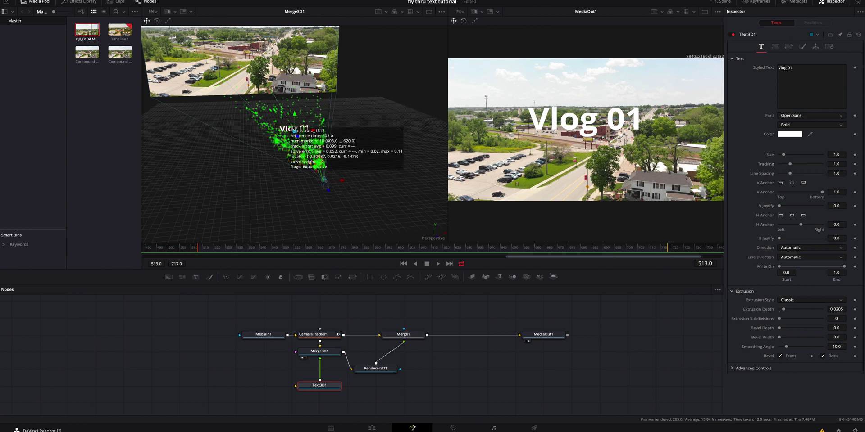
pyautogui.click(296, 134)
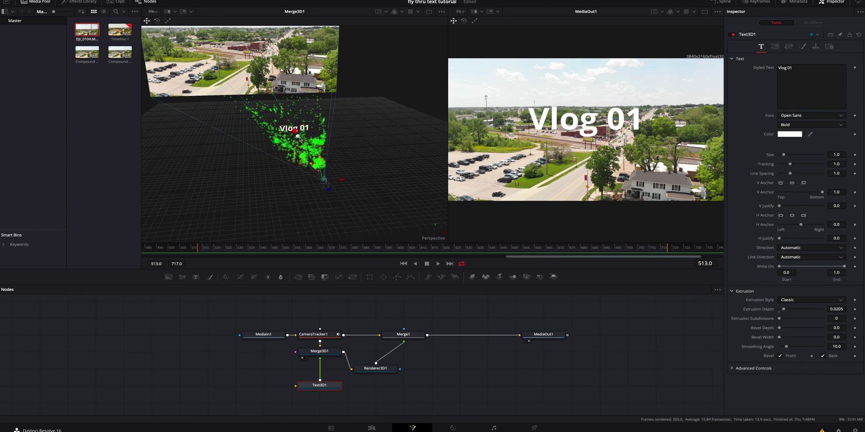
pyautogui.moveTo(300, 139); pyautogui.dragTo(313, 165)
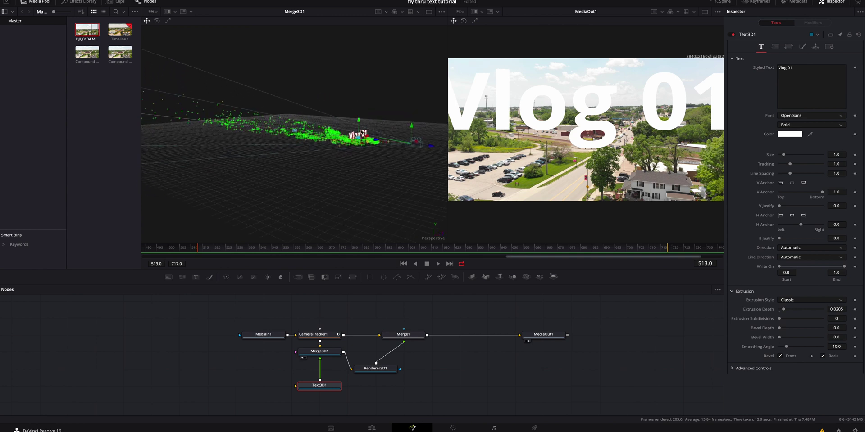
pyautogui.moveTo(375, 143)
pyautogui.moveTo(376, 141); pyautogui.dragTo(364, 139)
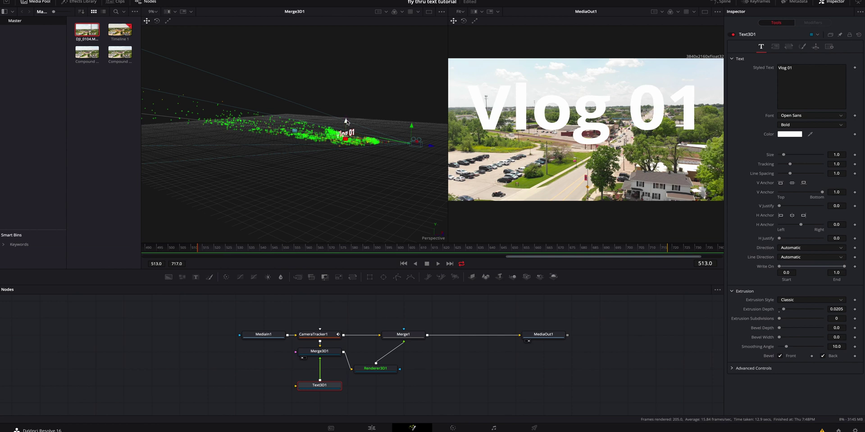
pyautogui.moveTo(347, 123); pyautogui.dragTo(346, 128)
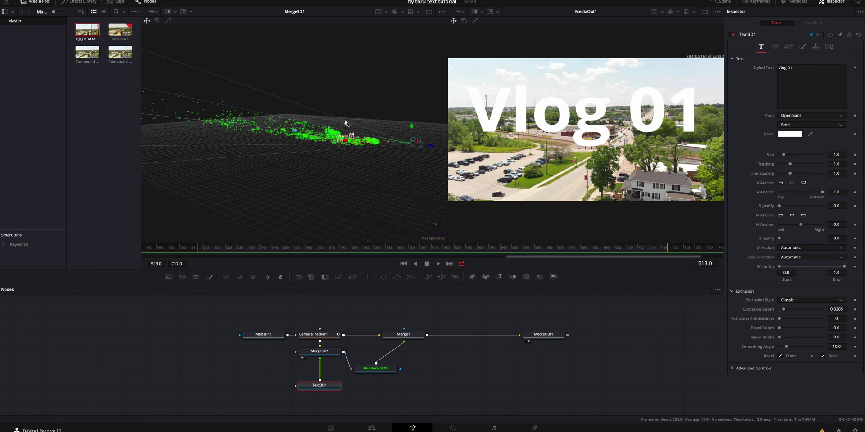
pyautogui.click(338, 385)
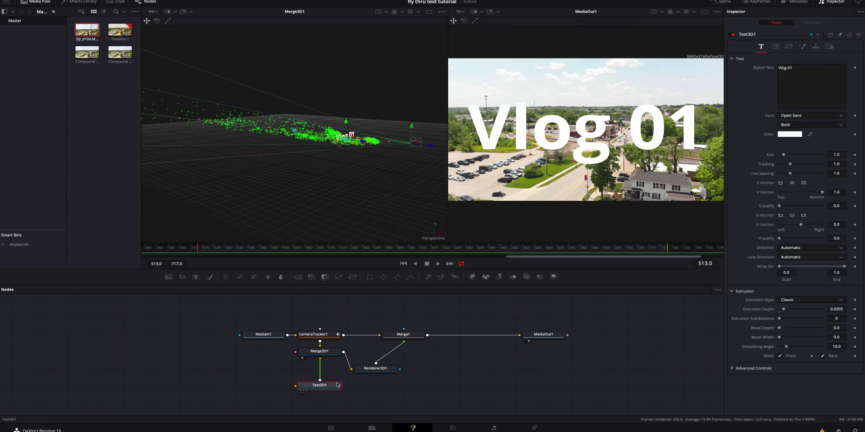
# Step: Enable lighting in the 3D renderer and add an Ambient Light feeding Merge3D1
pyautogui.click(388, 369)
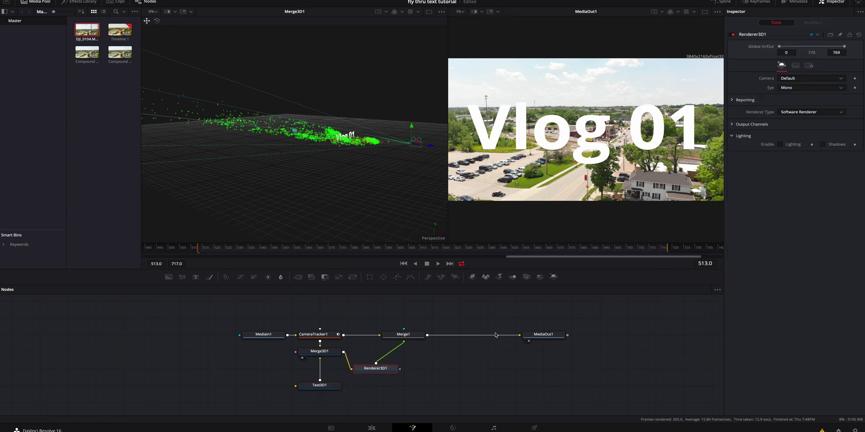
pyautogui.click(780, 144)
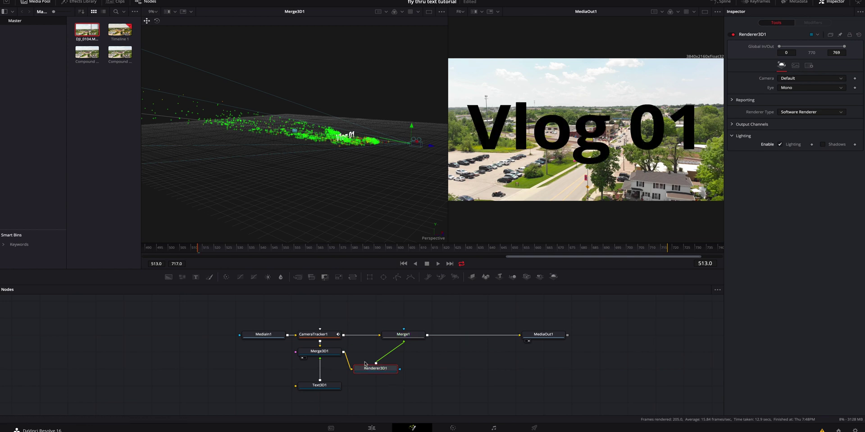
pyautogui.click(328, 355)
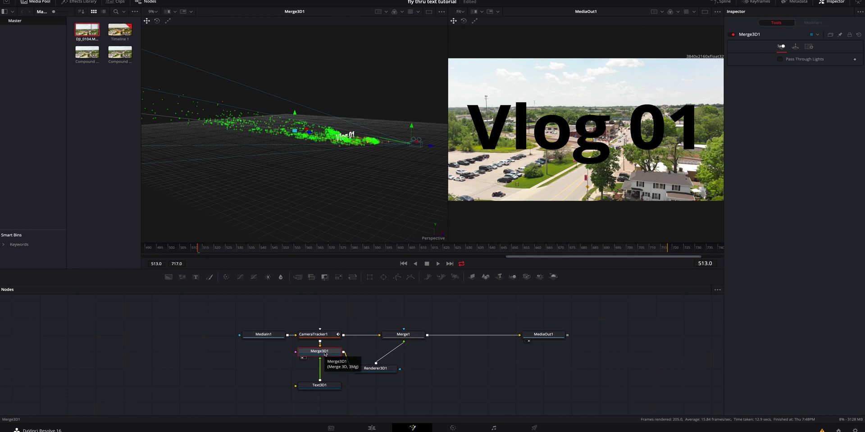
pyautogui.hotkey('shift', 'space')
pyautogui.write('Merge')
pyautogui.press('BackSpace')
pyautogui.press('BackSpace')
pyautogui.press('BackSpace')
pyautogui.press('BackSpace')
pyautogui.press('BackSpace')
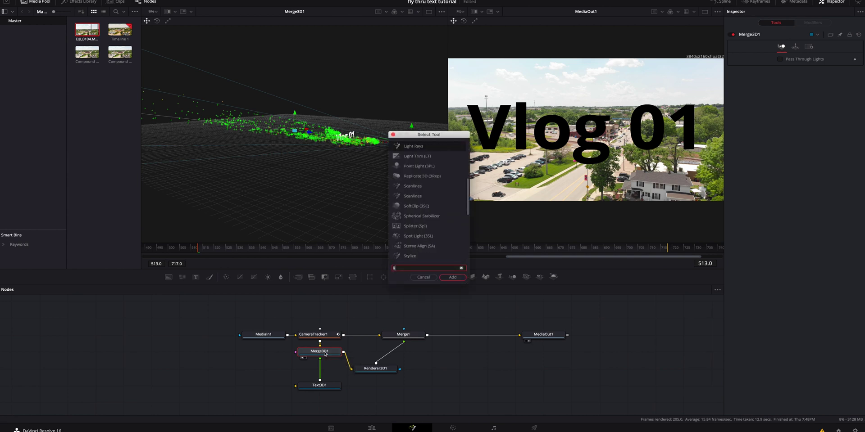
pyautogui.write('light')
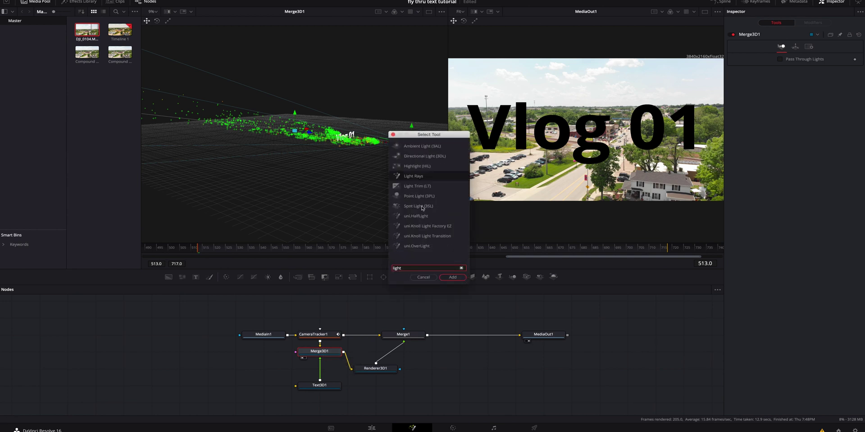
pyautogui.click(428, 147)
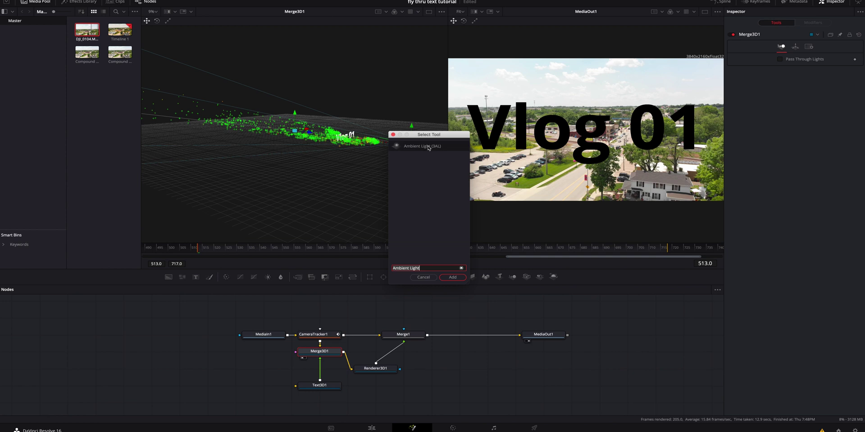
pyautogui.click(457, 277)
pyautogui.moveTo(329, 402); pyautogui.dragTo(373, 400)
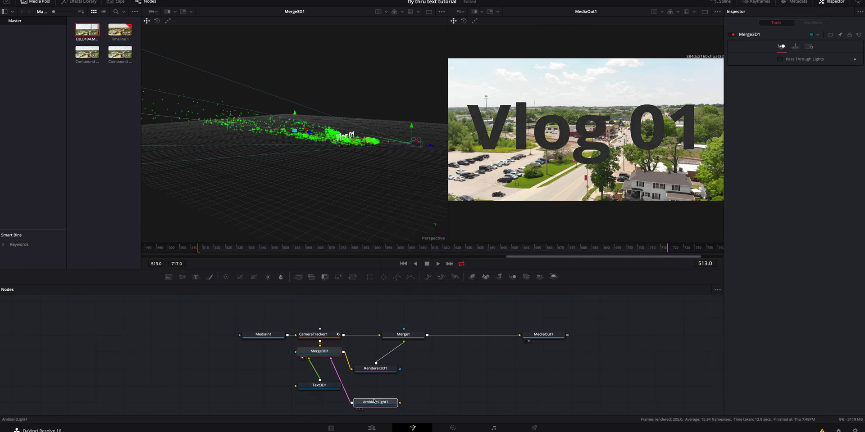
# Step: Raise AmbientLight1's intensity to 0.7, turning the Vlog 01 text grey
pyautogui.click(374, 401)
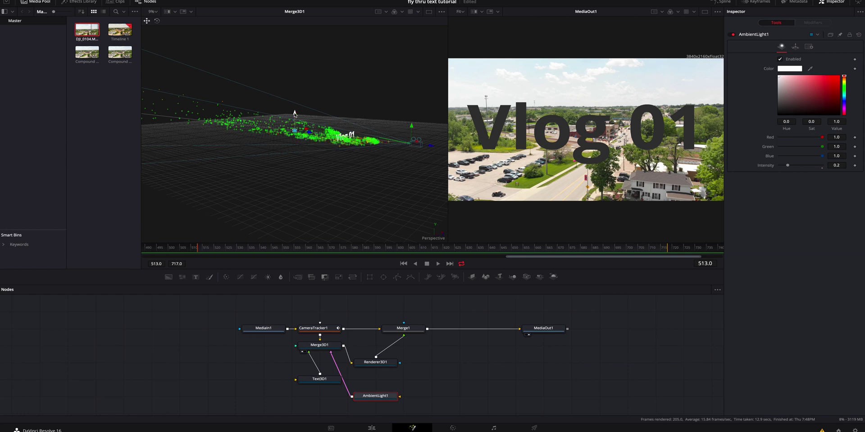
pyautogui.click(810, 168)
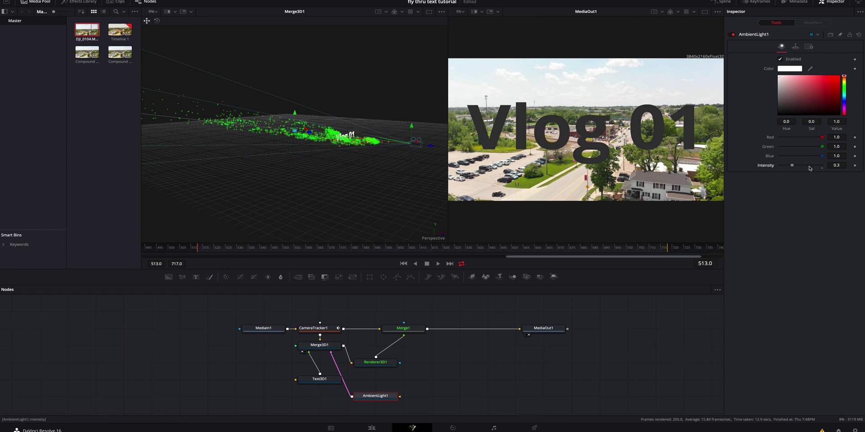
pyautogui.click(812, 168)
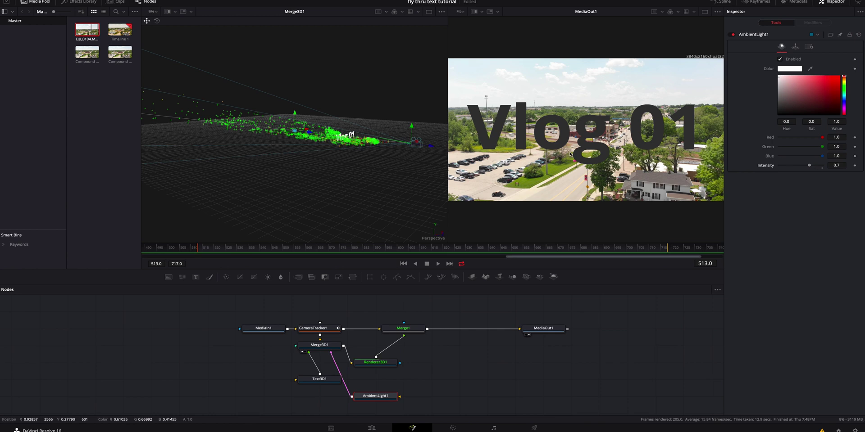
pyautogui.click(326, 346)
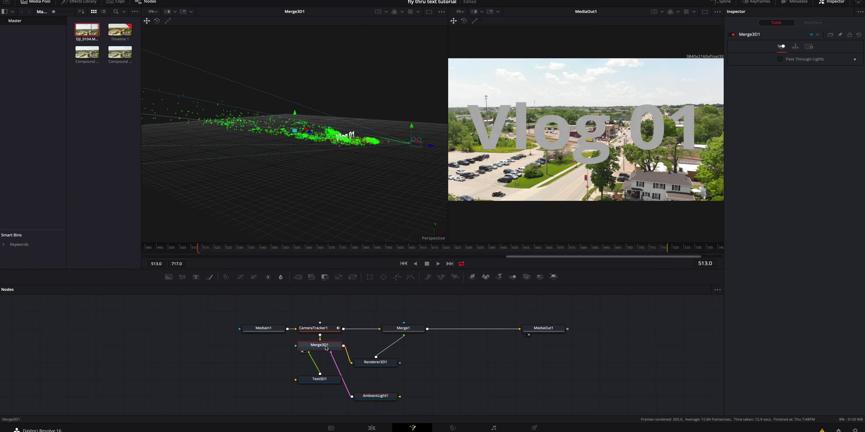
# Step: Add a Directional Light and position the DirectionalLight1 node left of Merge3D1
pyautogui.hotkey('shift', 'space')
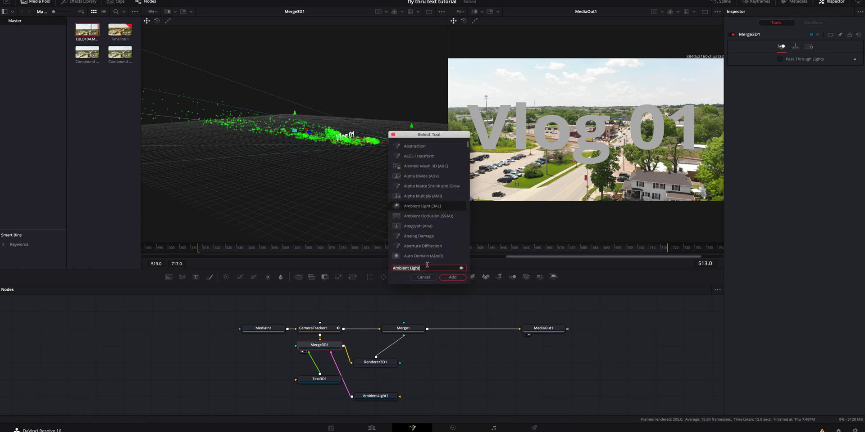
pyautogui.write('light')
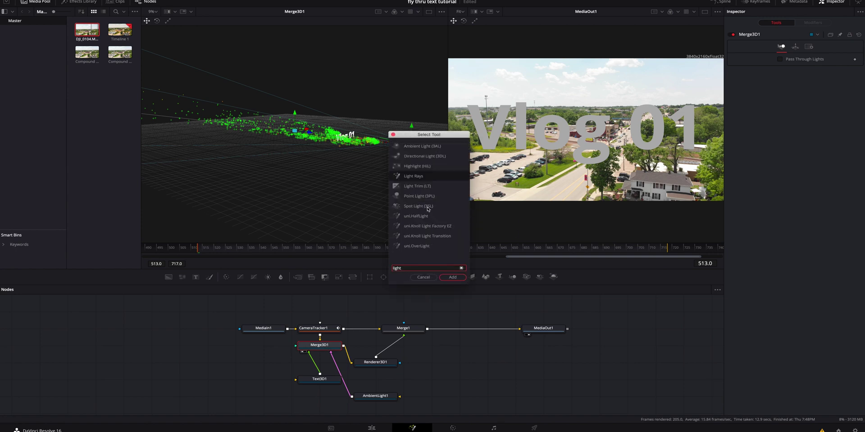
pyautogui.click(420, 156)
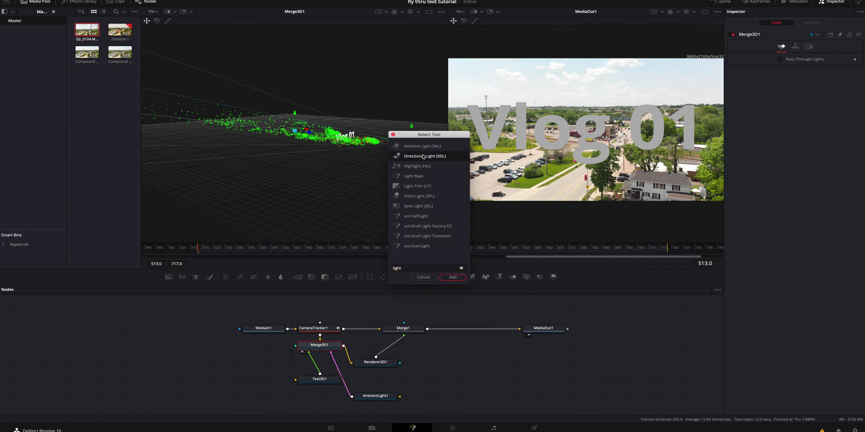
pyautogui.click(452, 278)
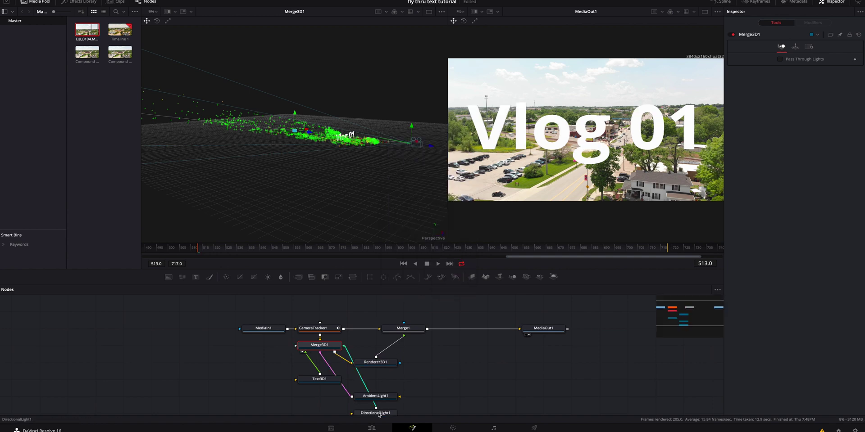
pyautogui.moveTo(368, 411); pyautogui.dragTo(199, 357)
# Step: Review the DirectionalLight1 and Text3D1 settings in the Inspector
pyautogui.click(210, 364)
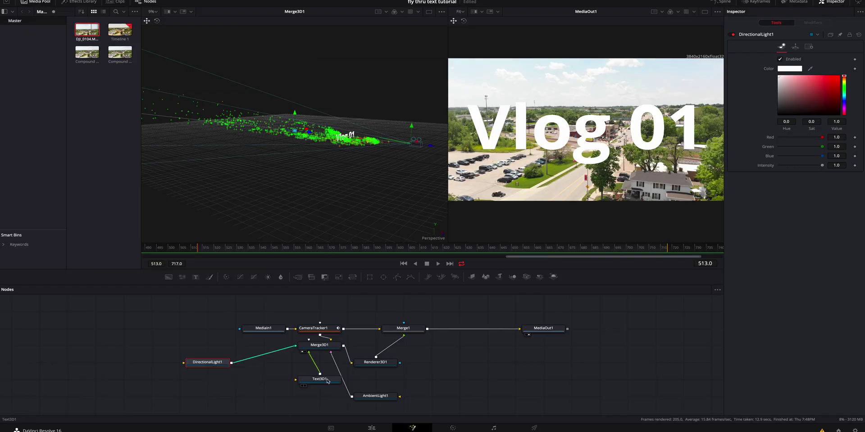
pyautogui.click(328, 381)
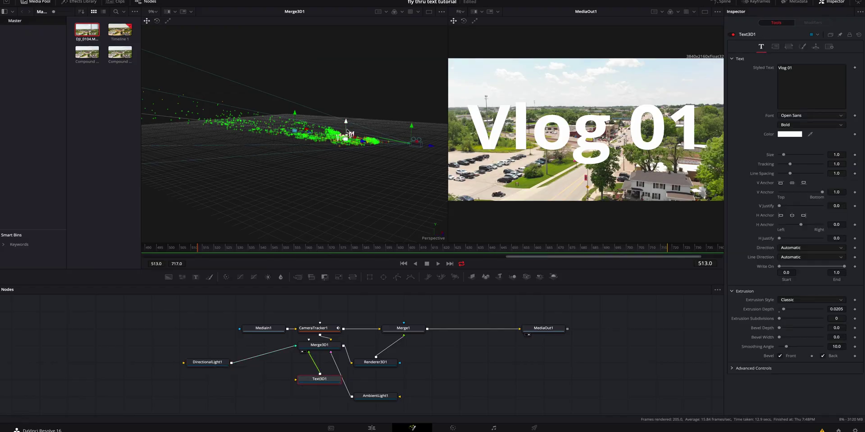
pyautogui.click(214, 361)
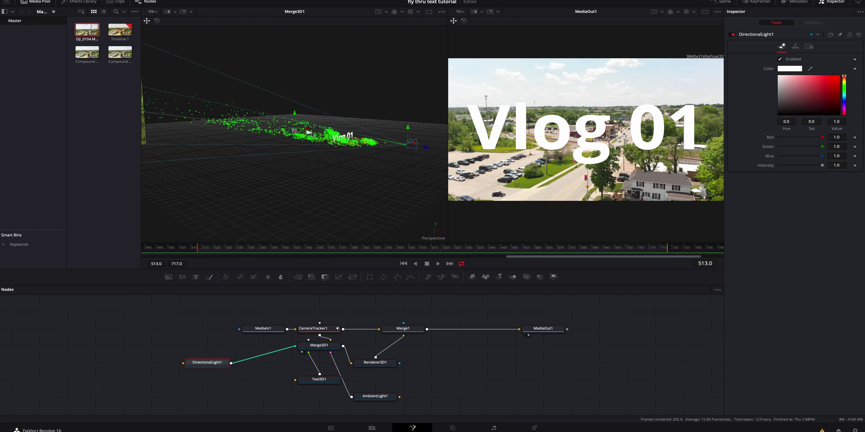
# Step: Raise the directional light above the text and cut AmbientLight1 intensity to 0.3
pyautogui.moveTo(375, 143); pyautogui.dragTo(361, 110)
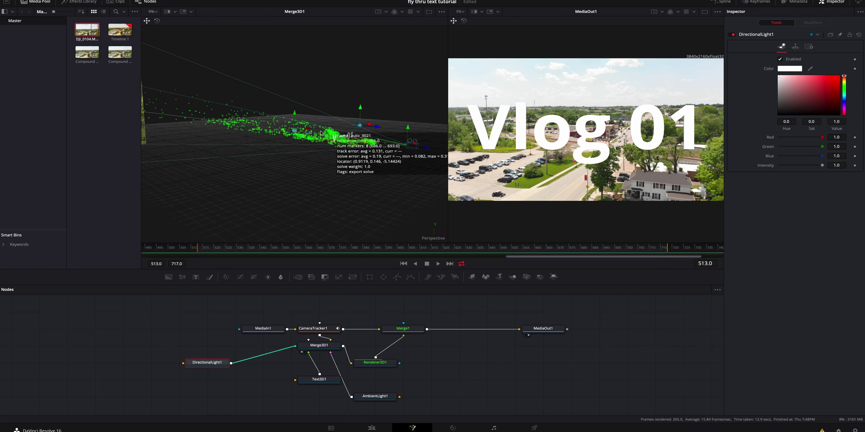
pyautogui.click(375, 397)
pyautogui.click(797, 166)
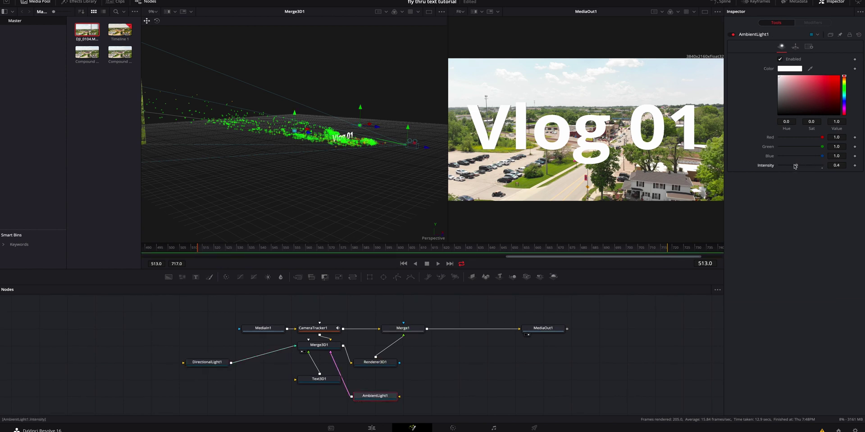
pyautogui.moveTo(795, 167); pyautogui.dragTo(792, 166)
pyautogui.moveTo(367, 399); pyautogui.dragTo(395, 398)
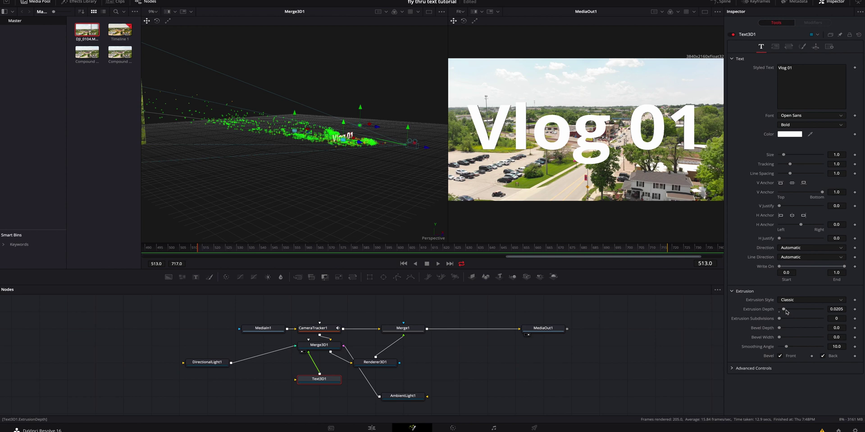
# Step: Deepen the Text3D1 extrusion depth to 0.0605 and reselect DirectionalLight1
pyautogui.moveTo(789, 311); pyautogui.dragTo(792, 312)
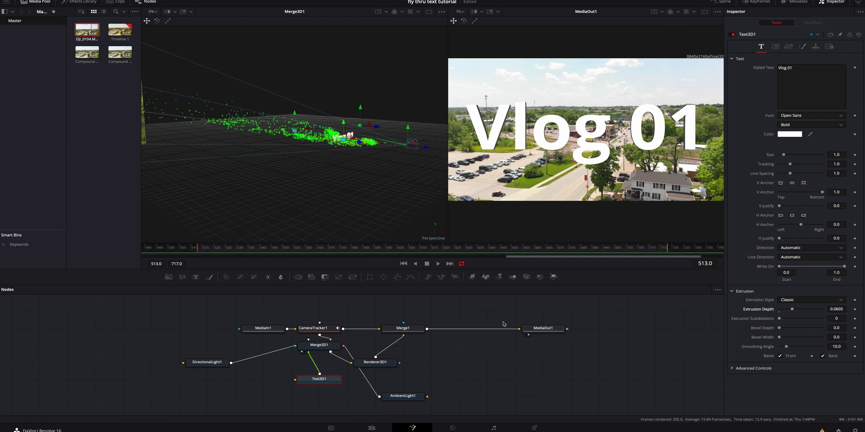
pyautogui.click(210, 364)
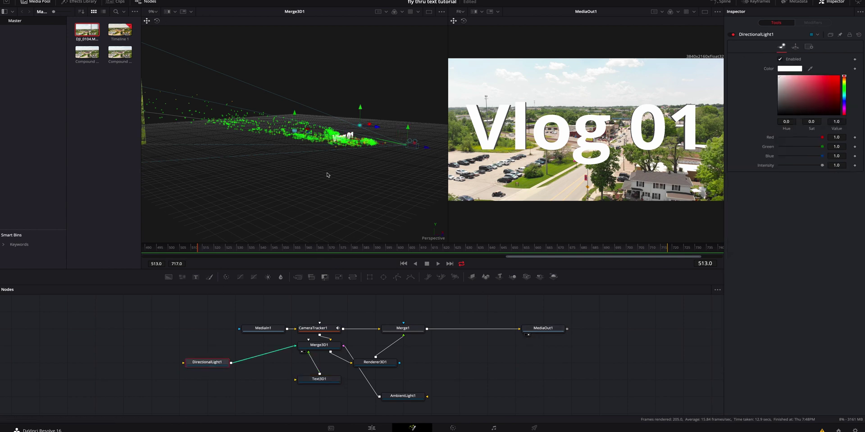
pyautogui.moveTo(352, 138)
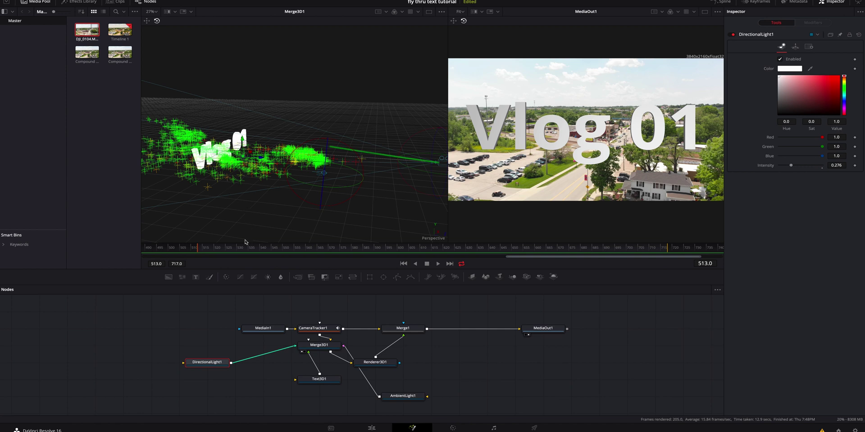
# Step: Check the tracking at frames 558 and 601, then orbit and rotate the Vlog 01 text slightly
pyautogui.click(302, 253)
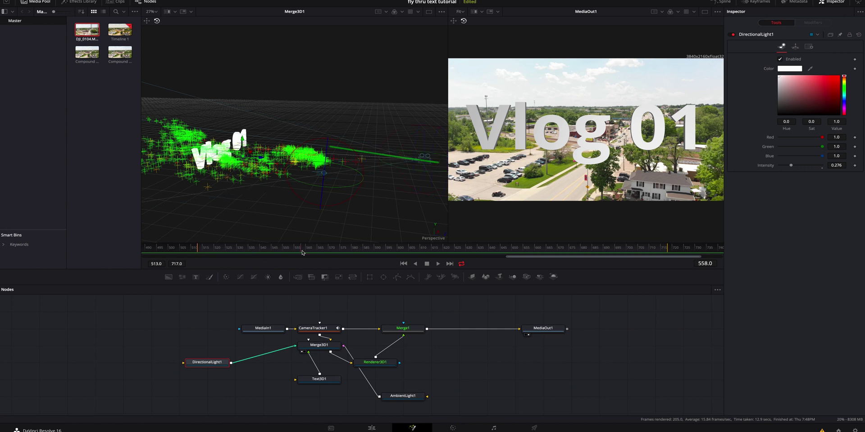
pyautogui.click(402, 250)
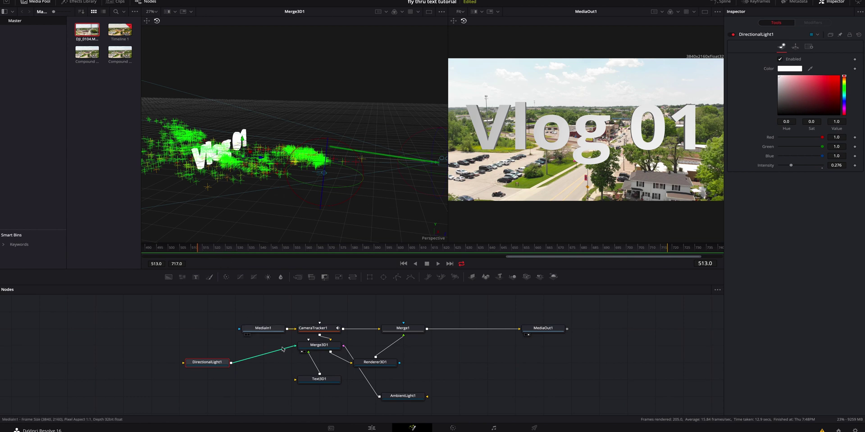
pyautogui.click(313, 381)
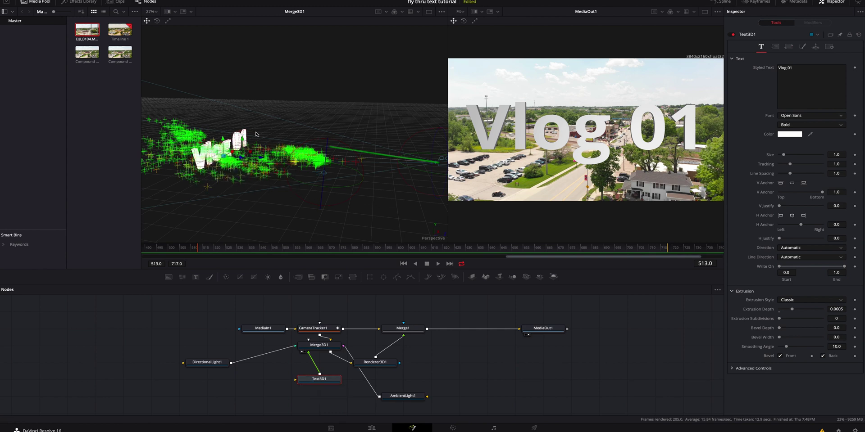
pyautogui.moveTo(249, 134); pyautogui.dragTo(250, 134)
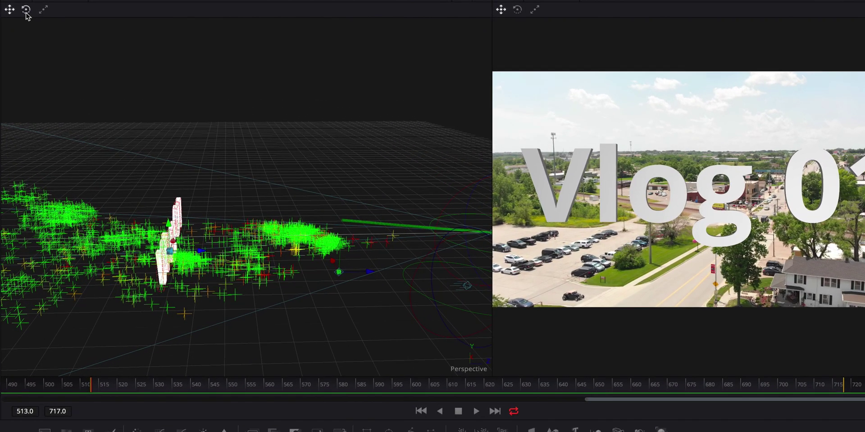
pyautogui.click(25, 11)
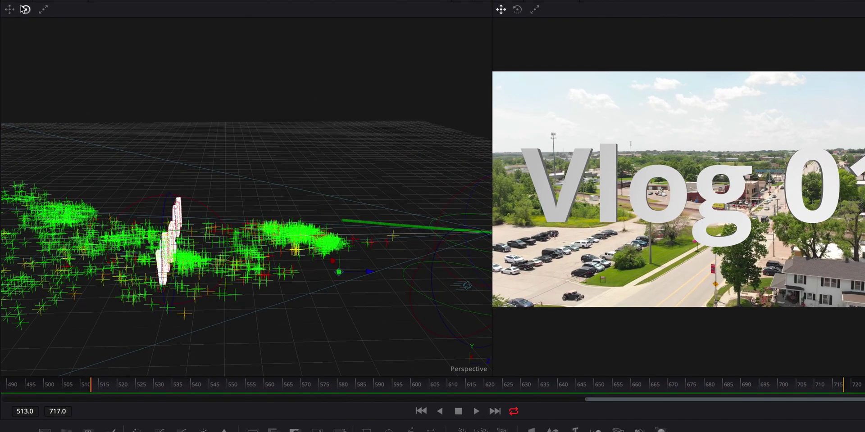
pyautogui.moveTo(220, 270)
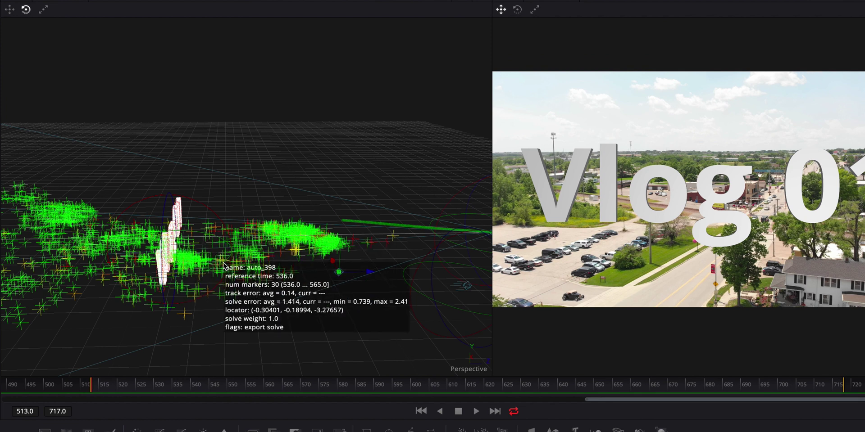